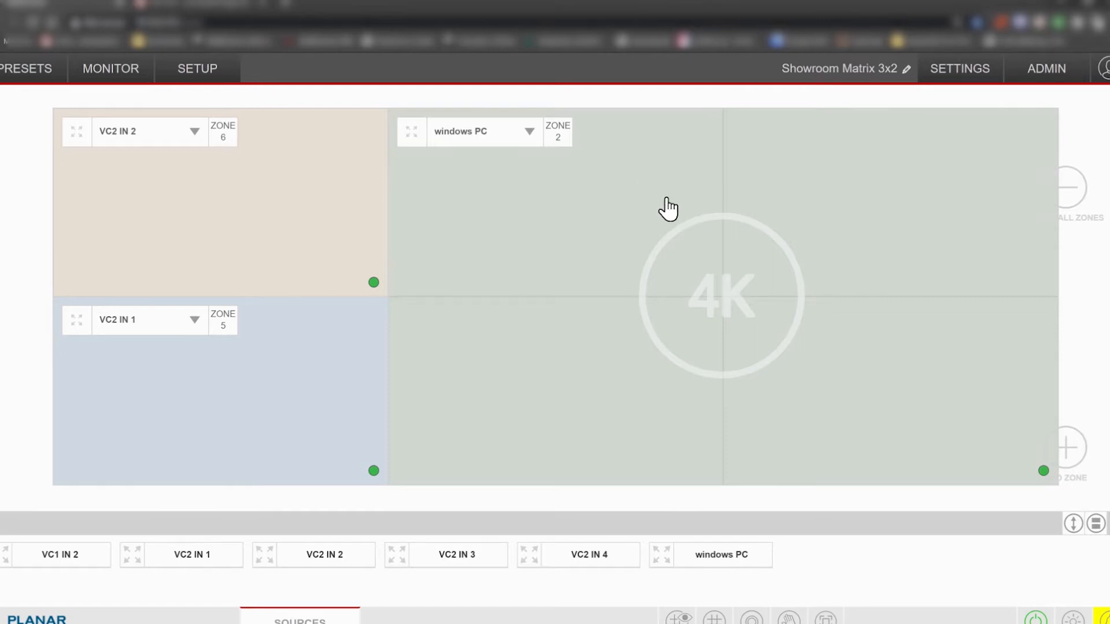
# - In Email Settings, set the SMTP server to smtp.gmail.com and enter the account password
pyautogui.click(976, 75)
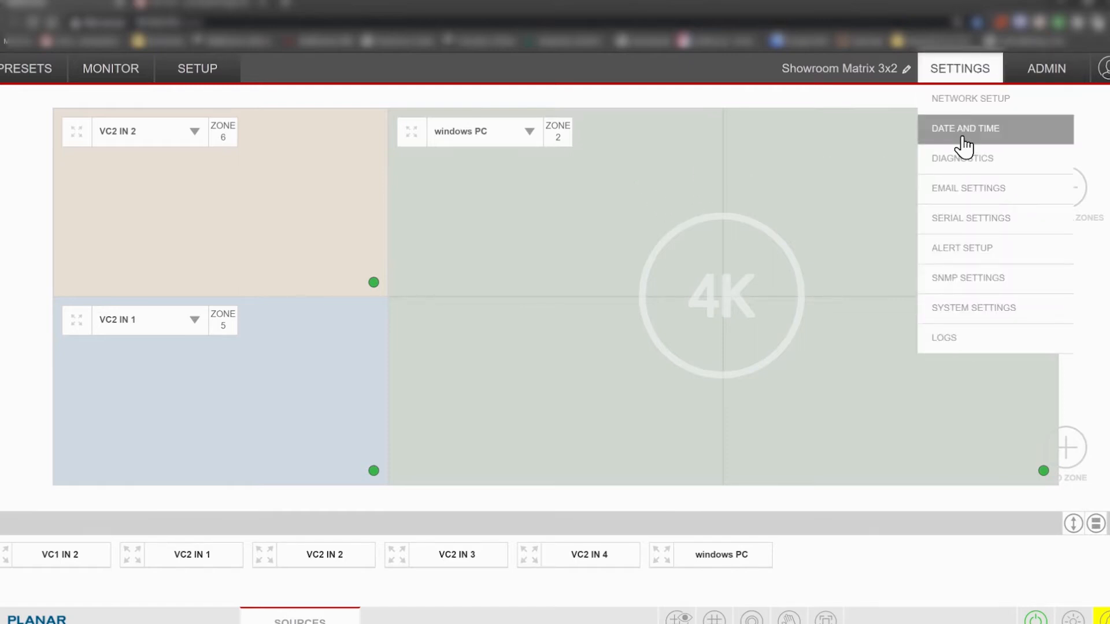
pyautogui.click(976, 196)
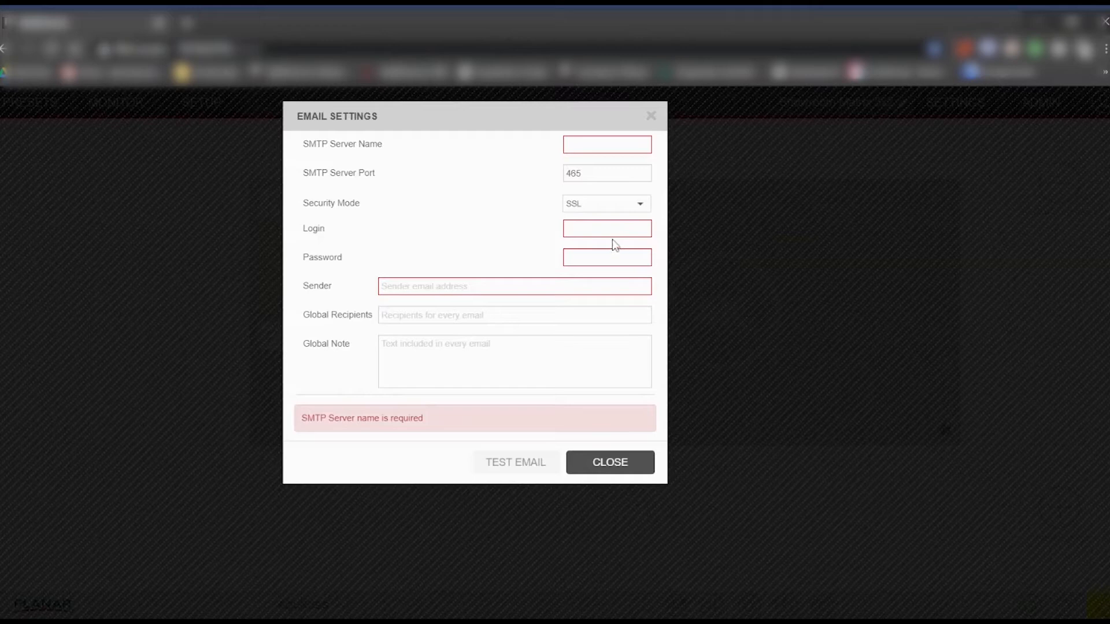
pyautogui.click(604, 145)
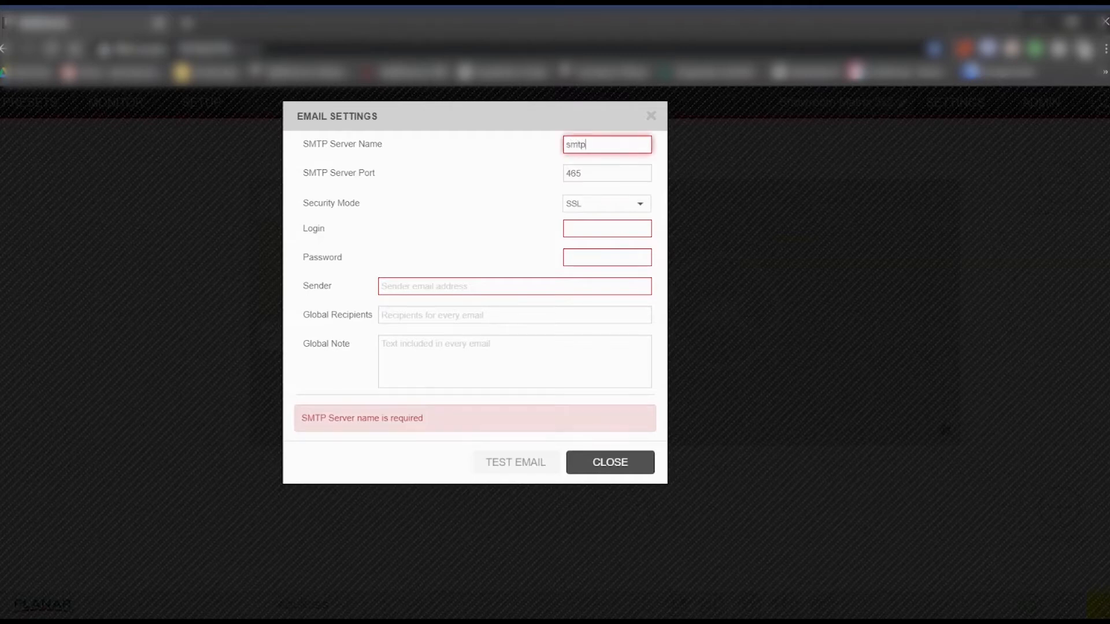
pyautogui.write('smtp gmail.com')
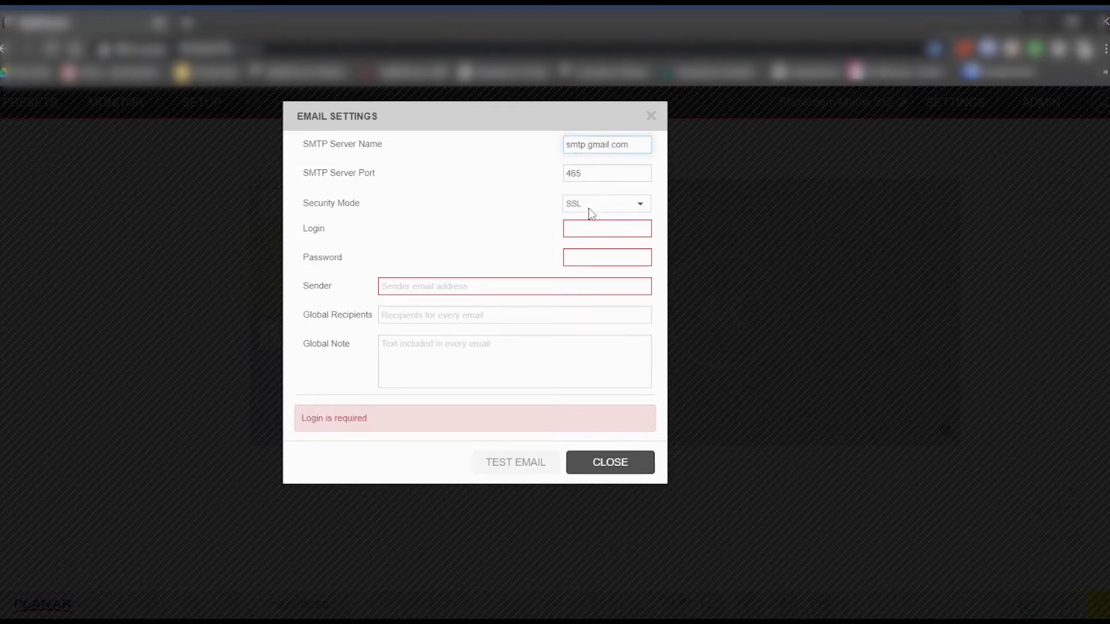
pyautogui.press('Tab')
pyautogui.write('******')
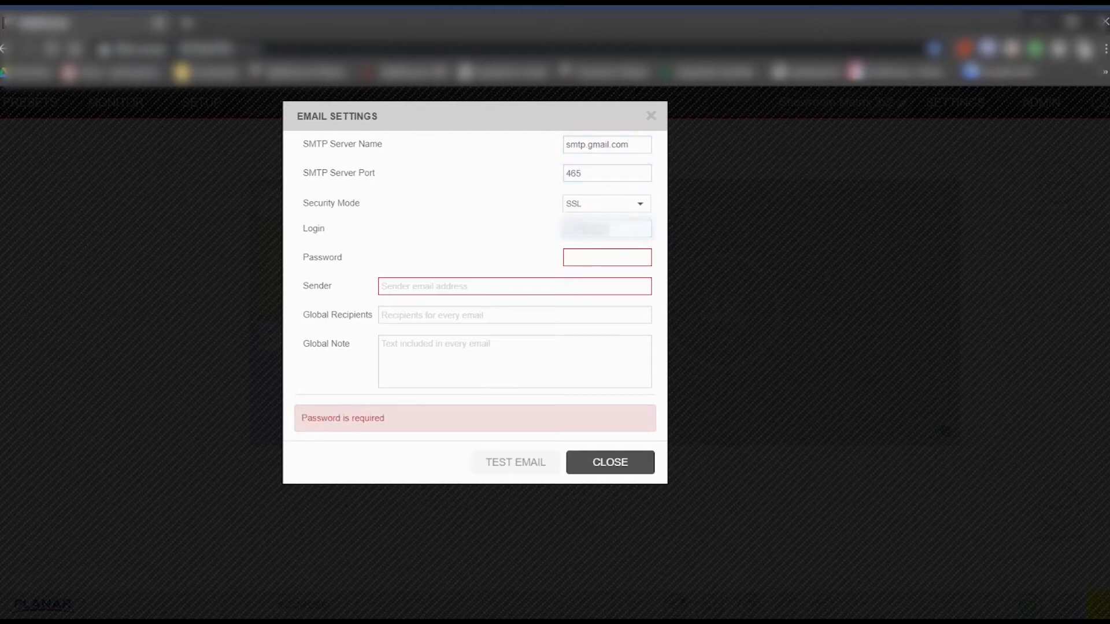
pyautogui.write('*******')
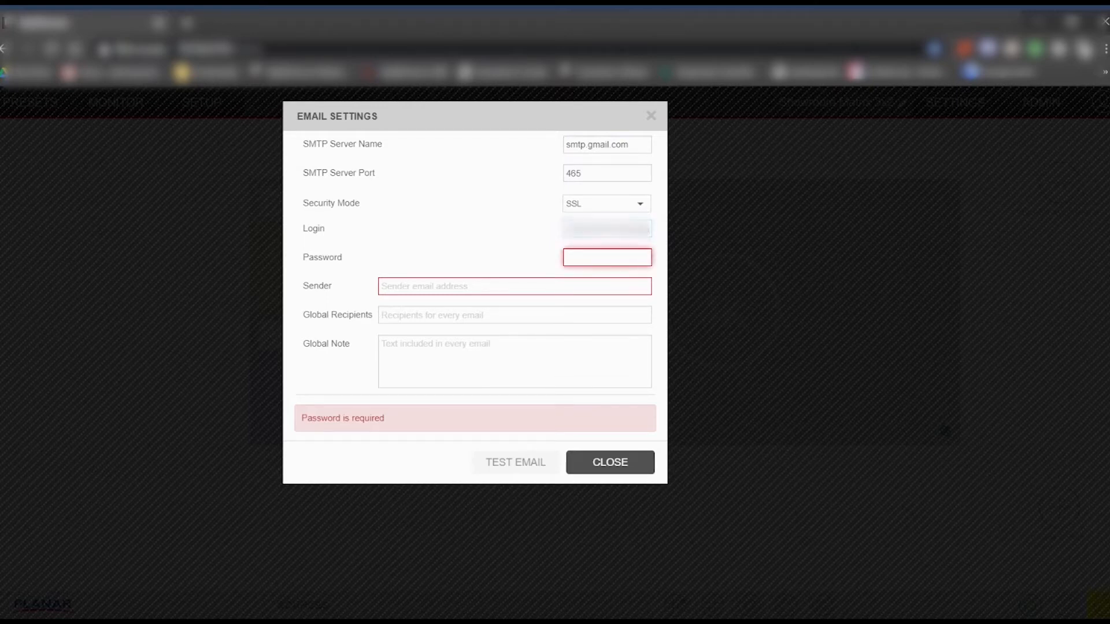
pyautogui.write('***')
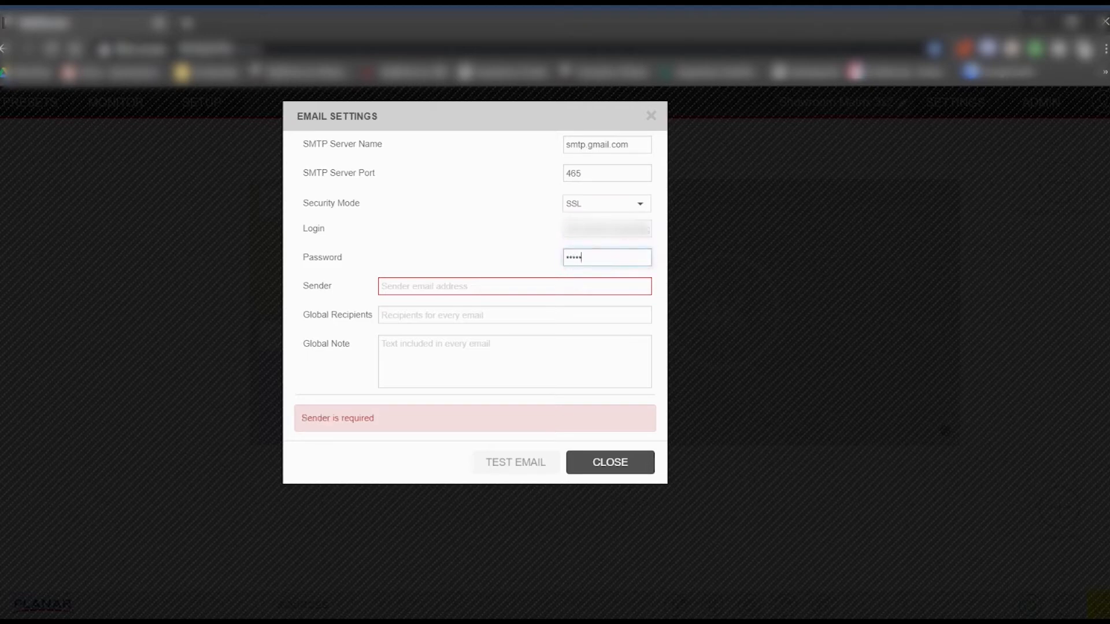
pyautogui.write('***')
pyautogui.click(506, 282)
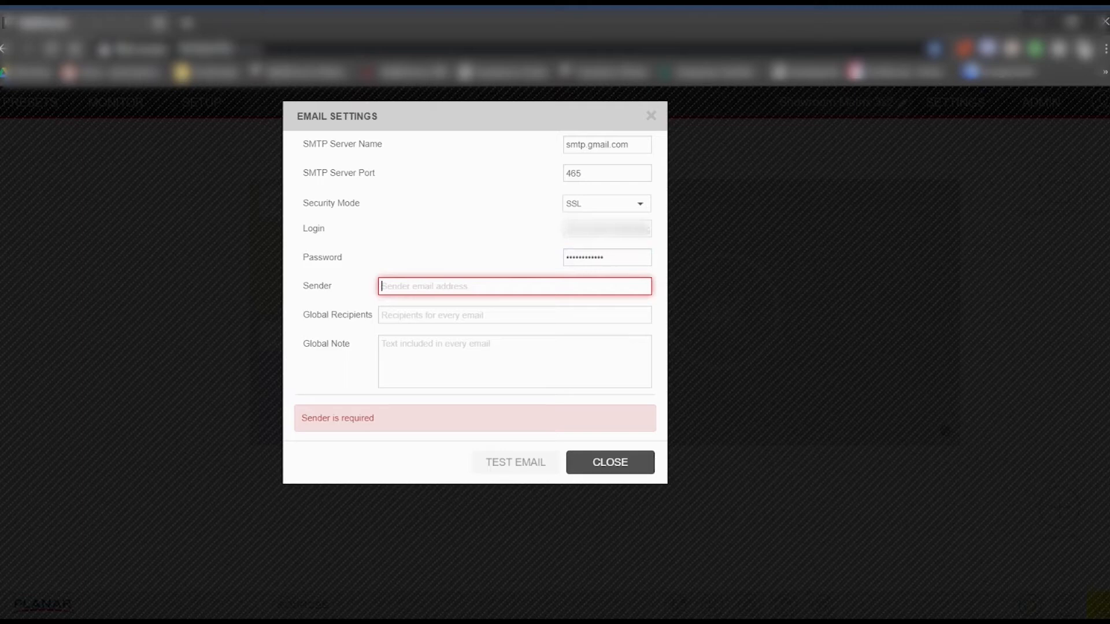
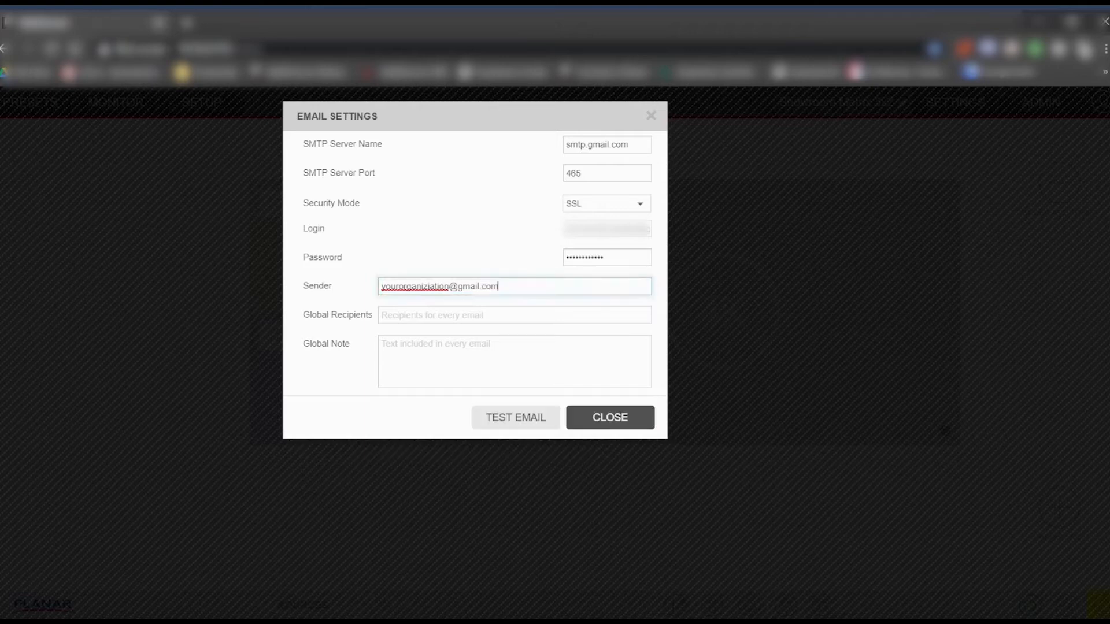
# - Enter the sender and global recipient e-mail addresses and the global note 'test'
pyautogui.click(454, 312)
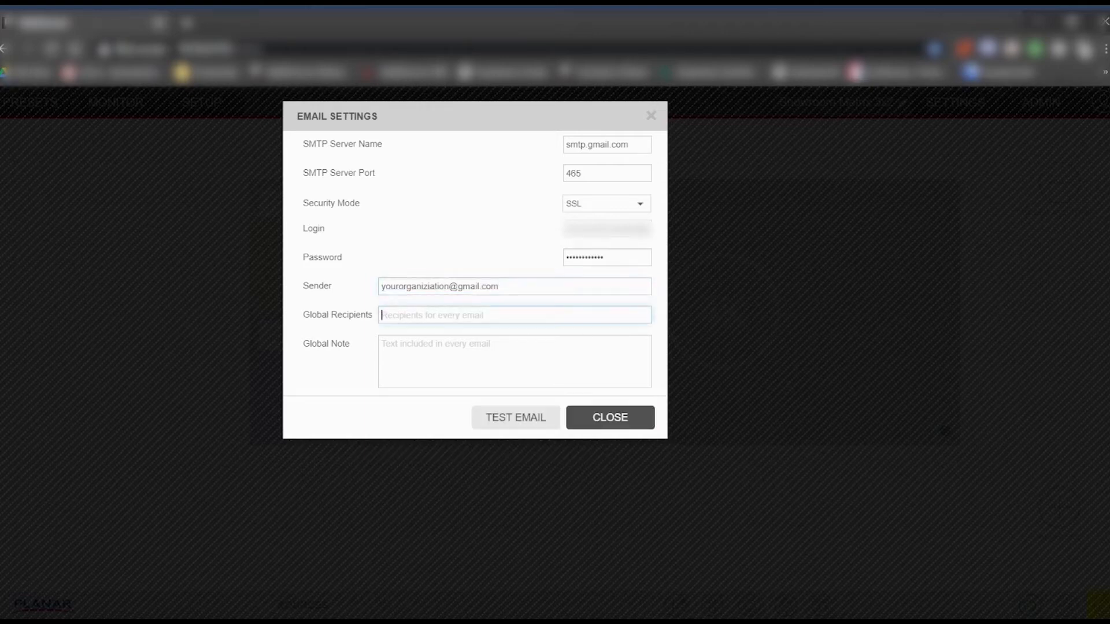
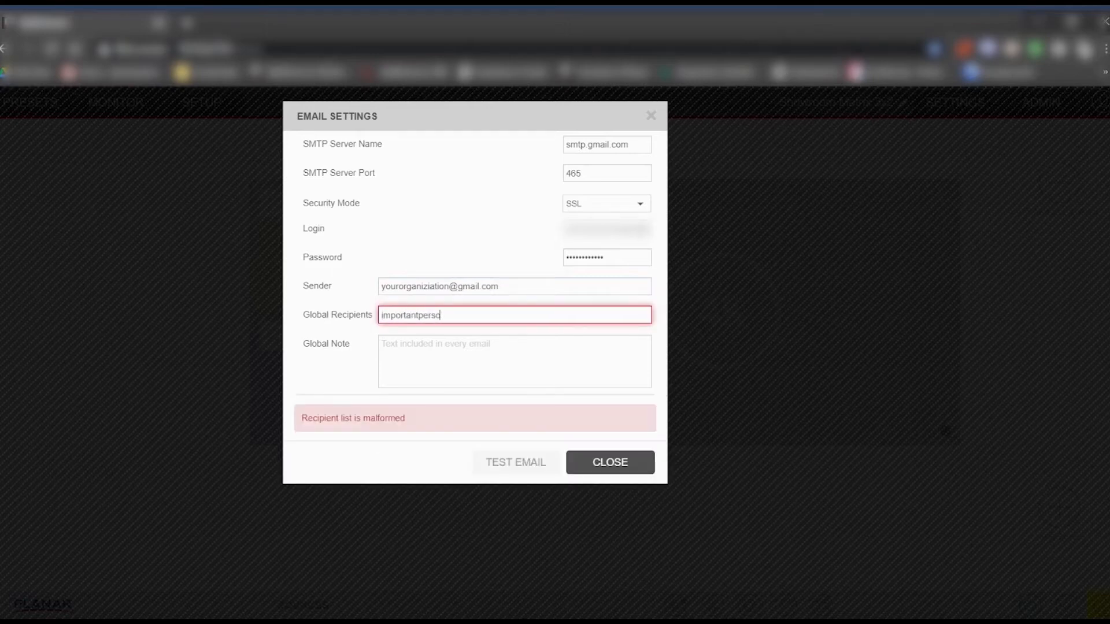
pyautogui.press('Tab')
pyautogui.write('tes')
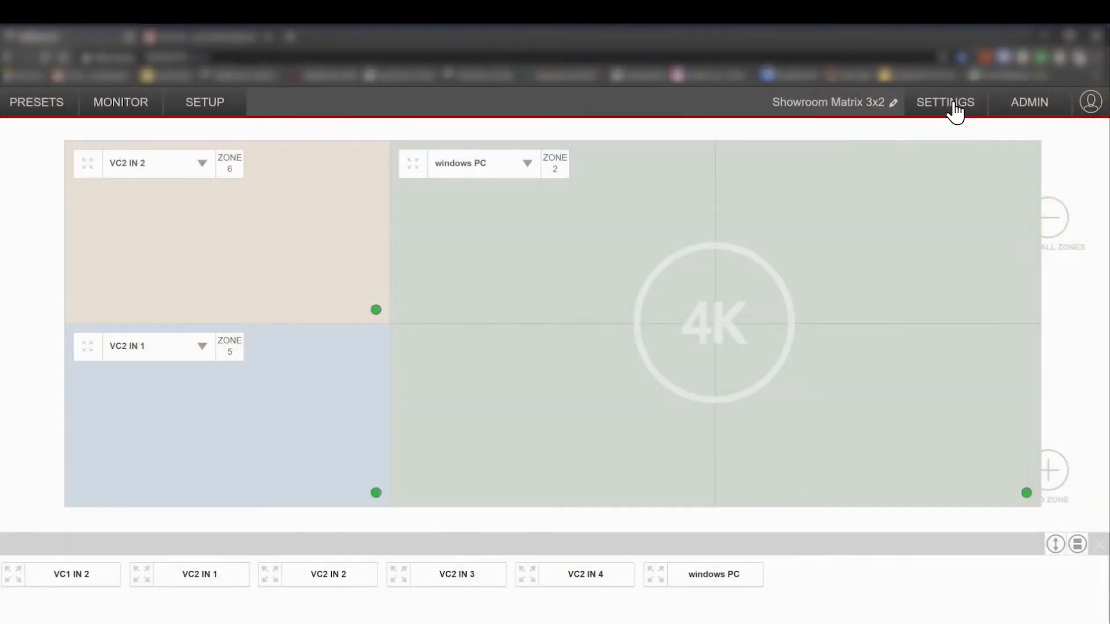
# - Open Alert Setup, toggle global WallDirector alerts off and back on, and view the alerts list
pyautogui.click(948, 105)
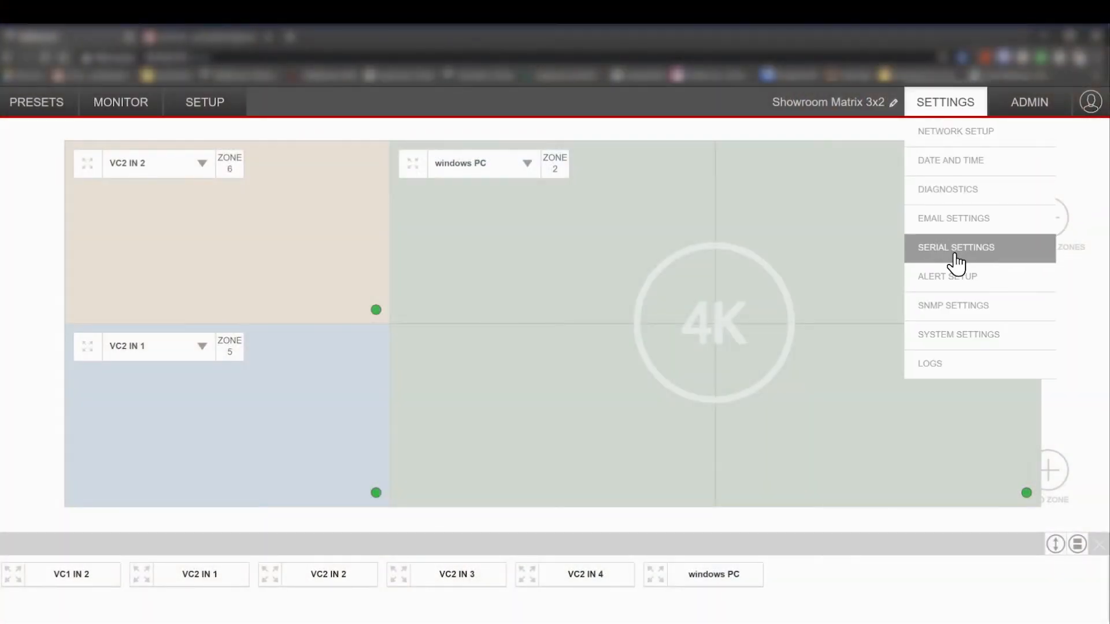
pyautogui.click(960, 276)
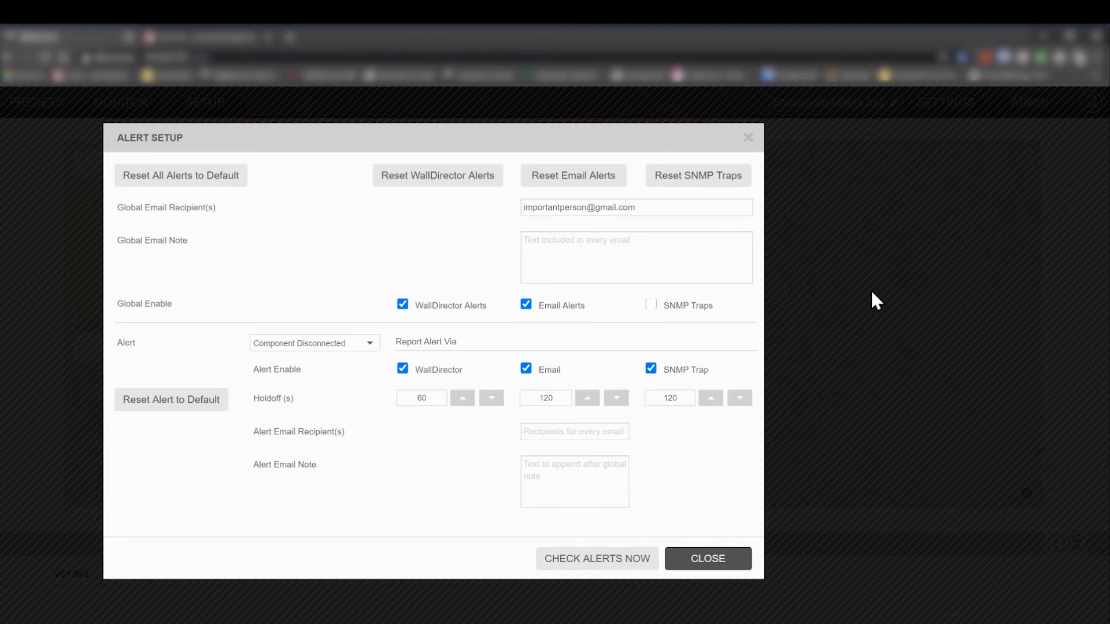
pyautogui.click(449, 306)
pyautogui.click(449, 306)
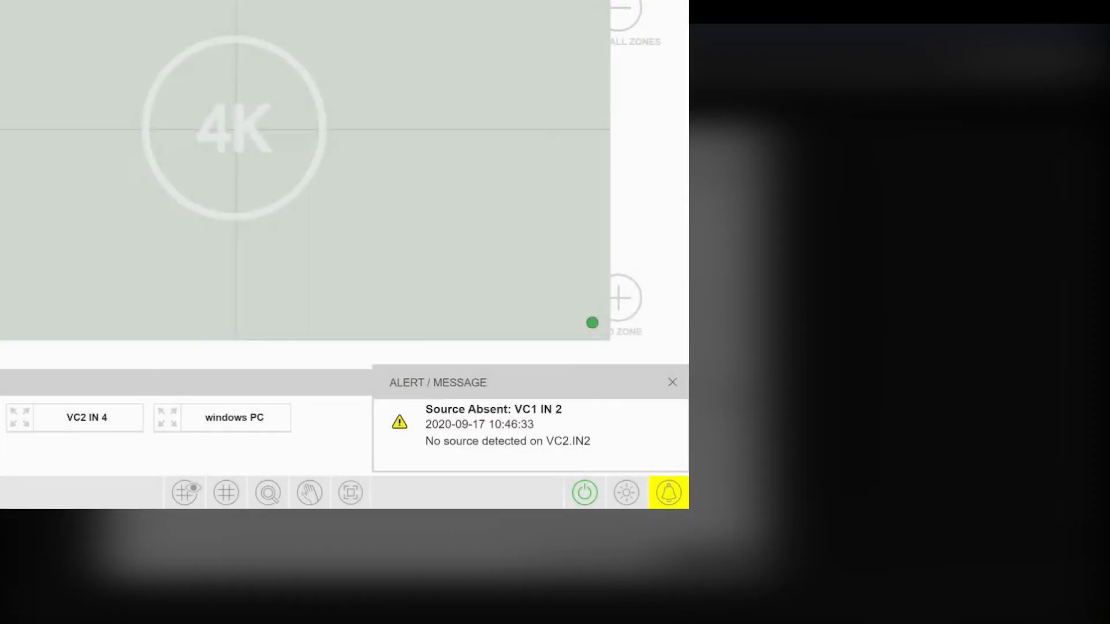
pyautogui.click(661, 494)
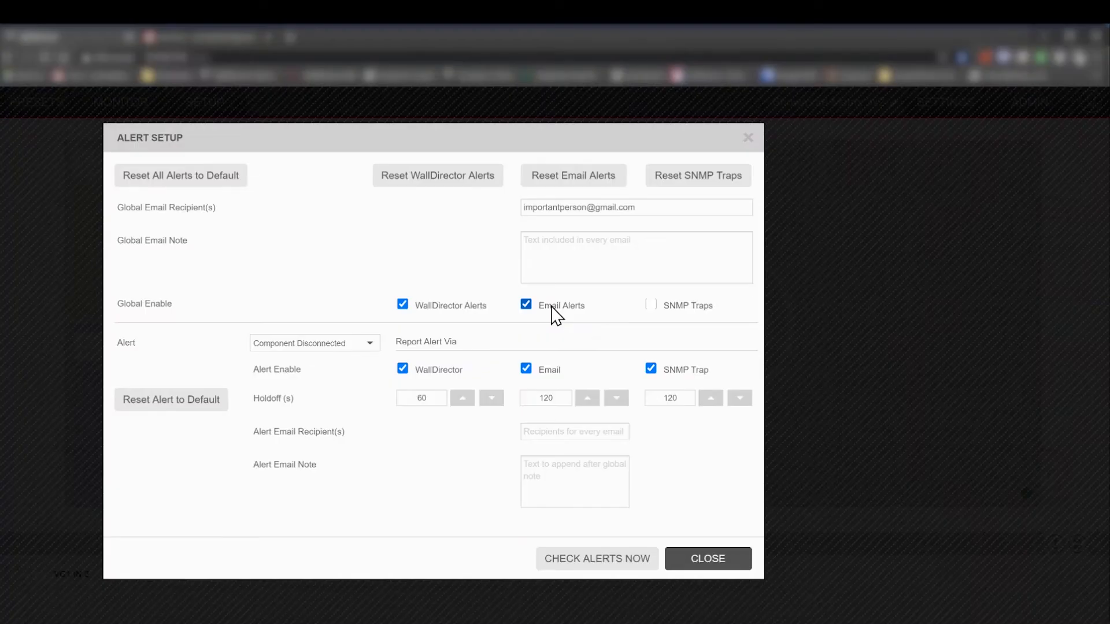
# - Scroll through the alert types in the Alert dropdown
pyautogui.click(369, 344)
pyautogui.scroll(-2, 349, 389)
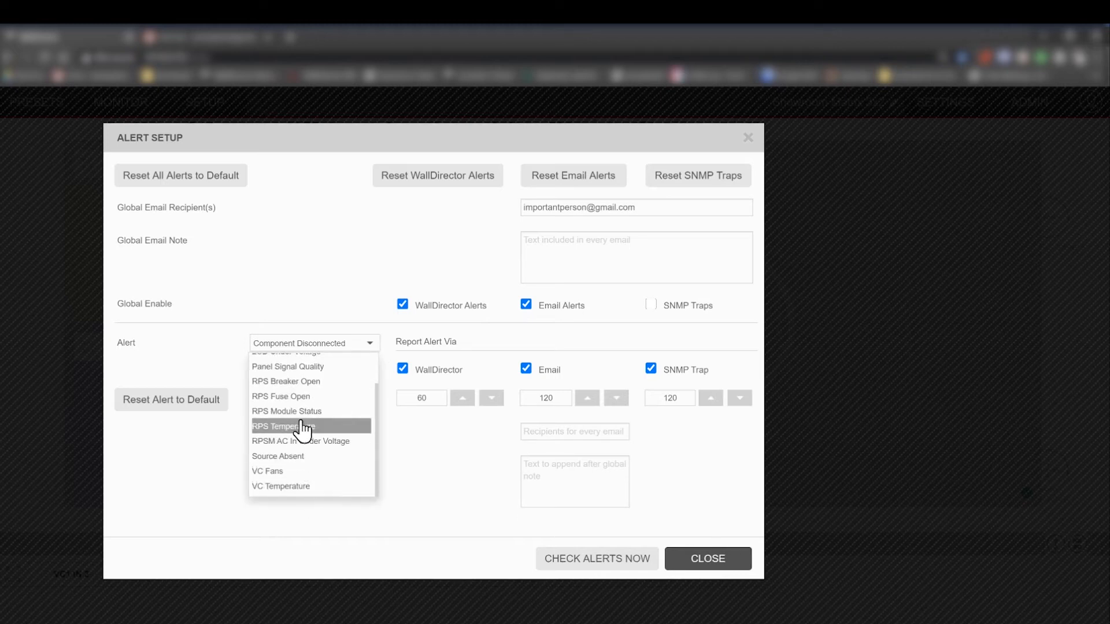
pyautogui.scroll(2, 304, 384)
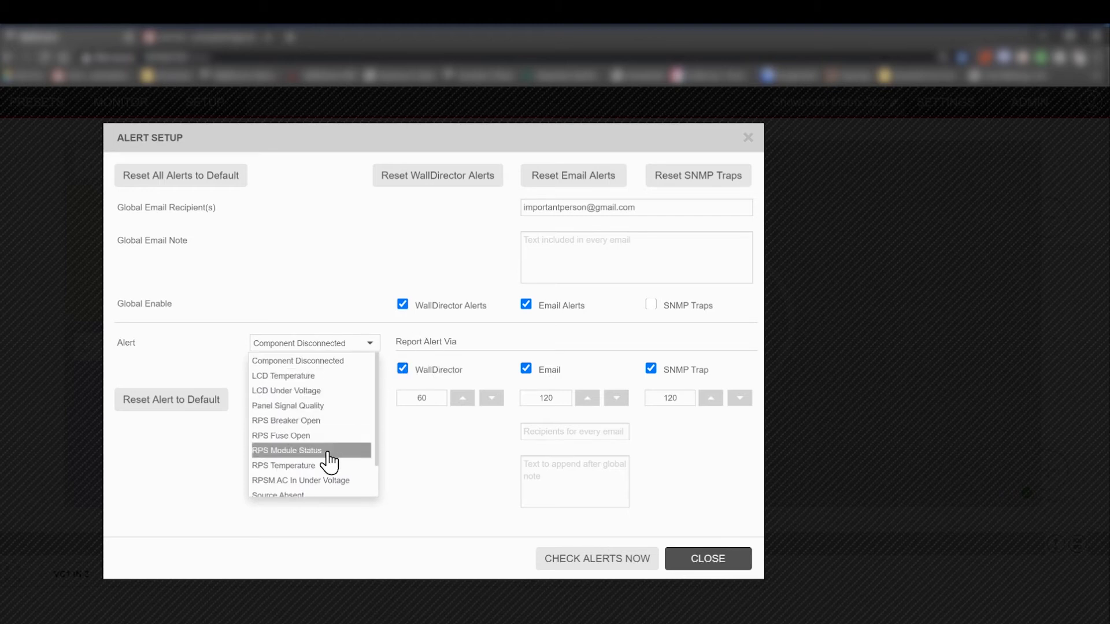
pyautogui.scroll(-2, 317, 411)
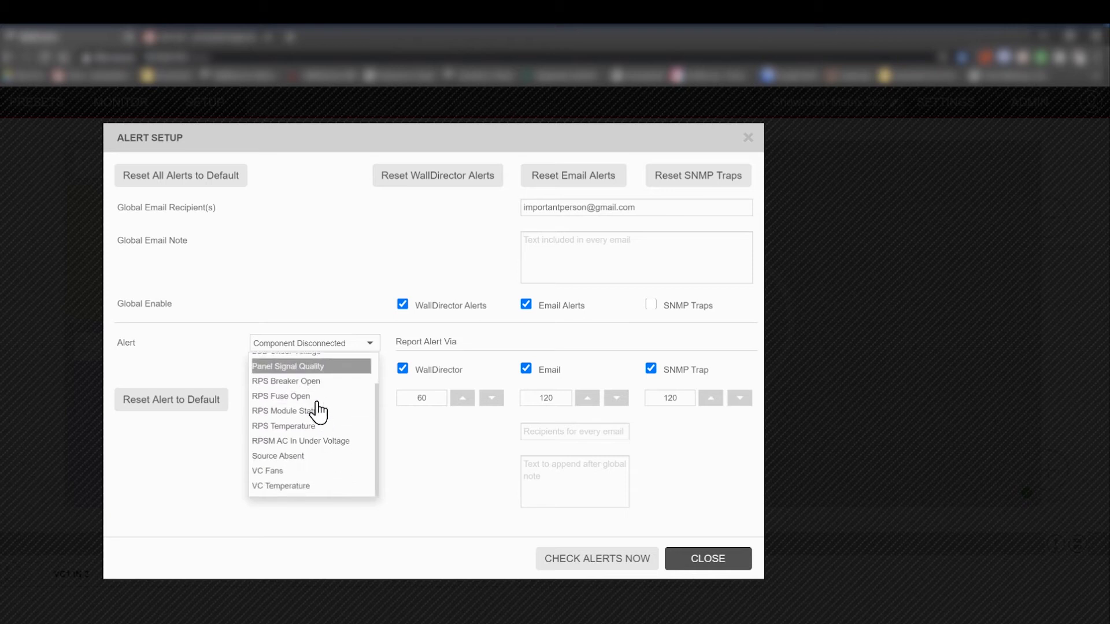
pyautogui.scroll(2, 318, 411)
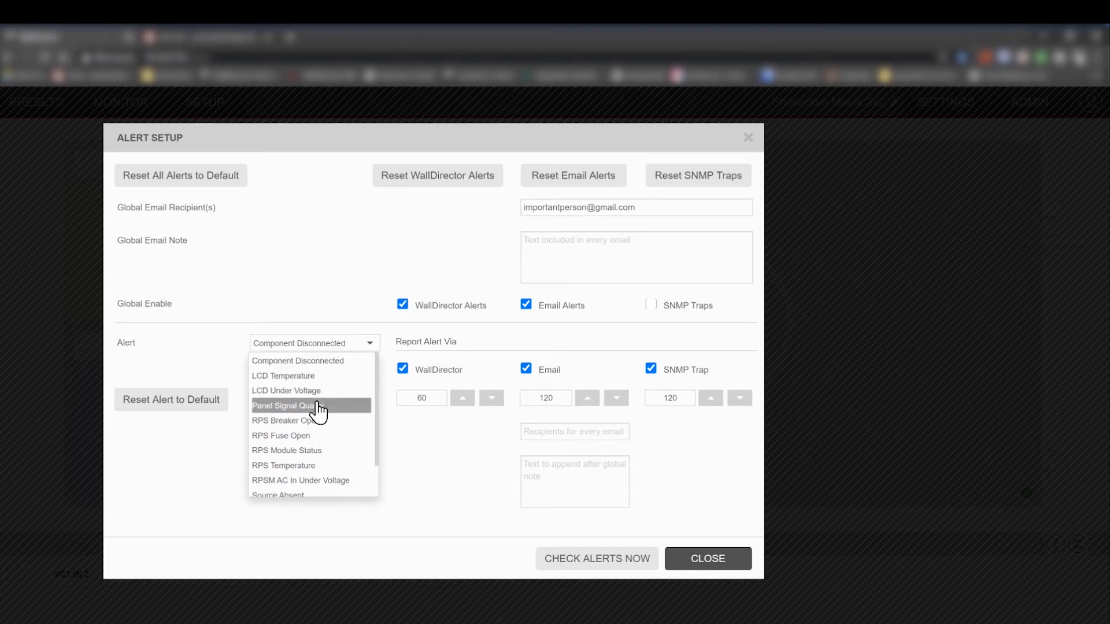
# - Close and reopen Alert Setup, then choose the Source Absent alert
pyautogui.click(743, 559)
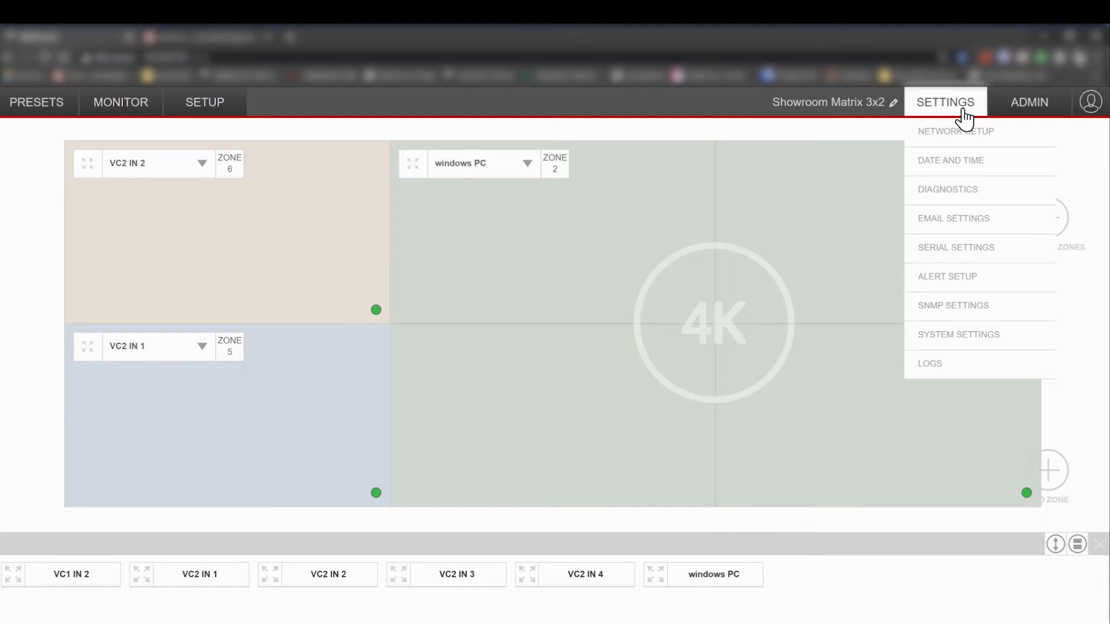
pyautogui.moveTo(1051, 114)
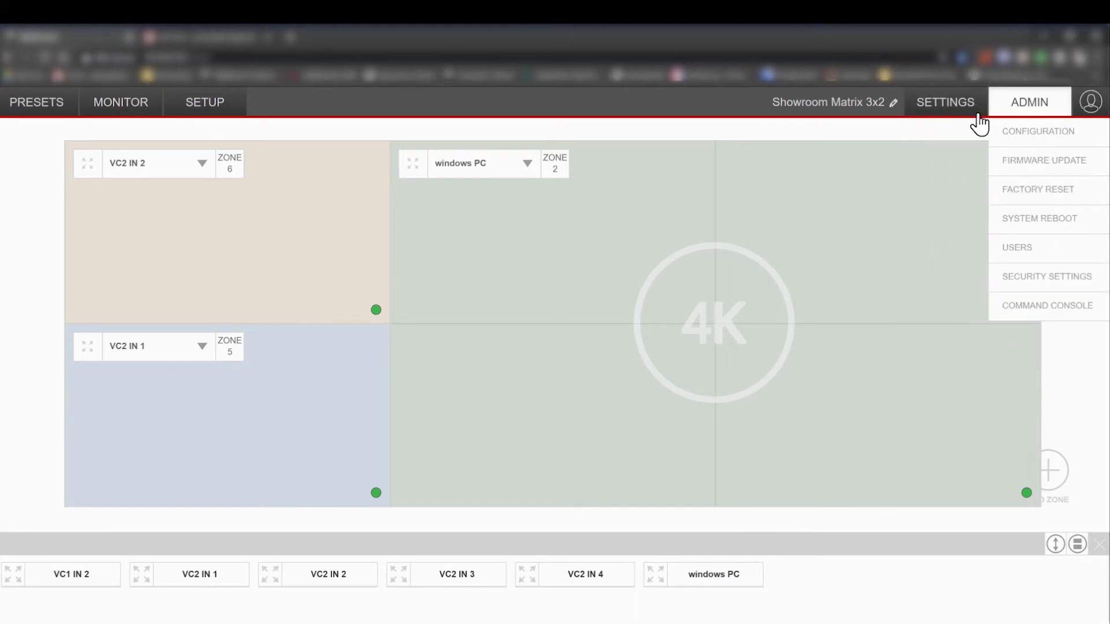
pyautogui.moveTo(971, 112)
pyautogui.click(956, 278)
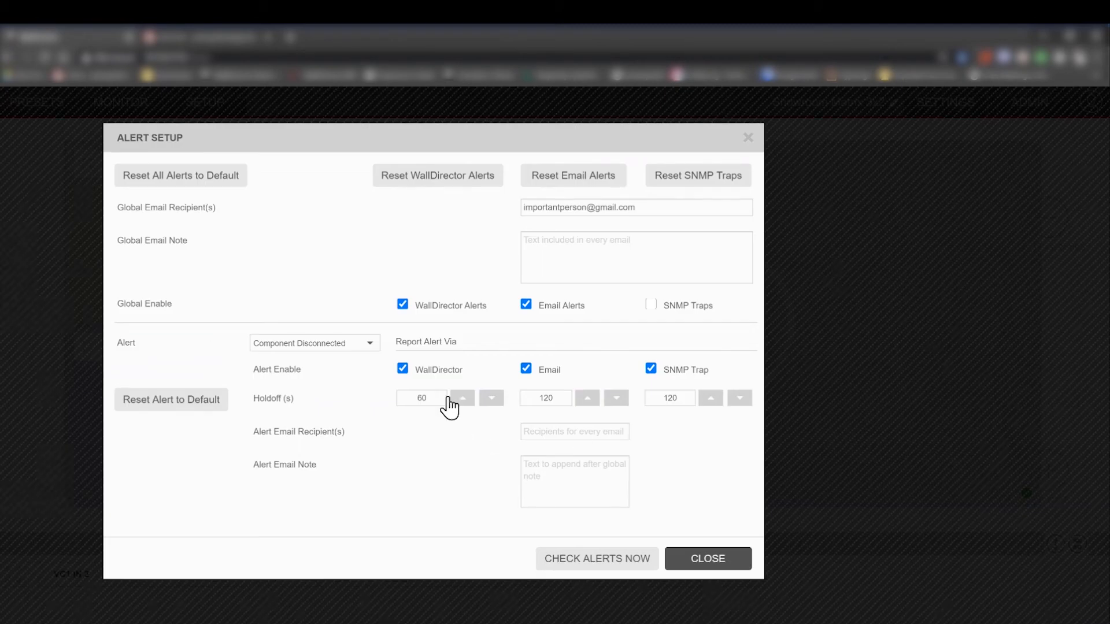
pyautogui.click(355, 347)
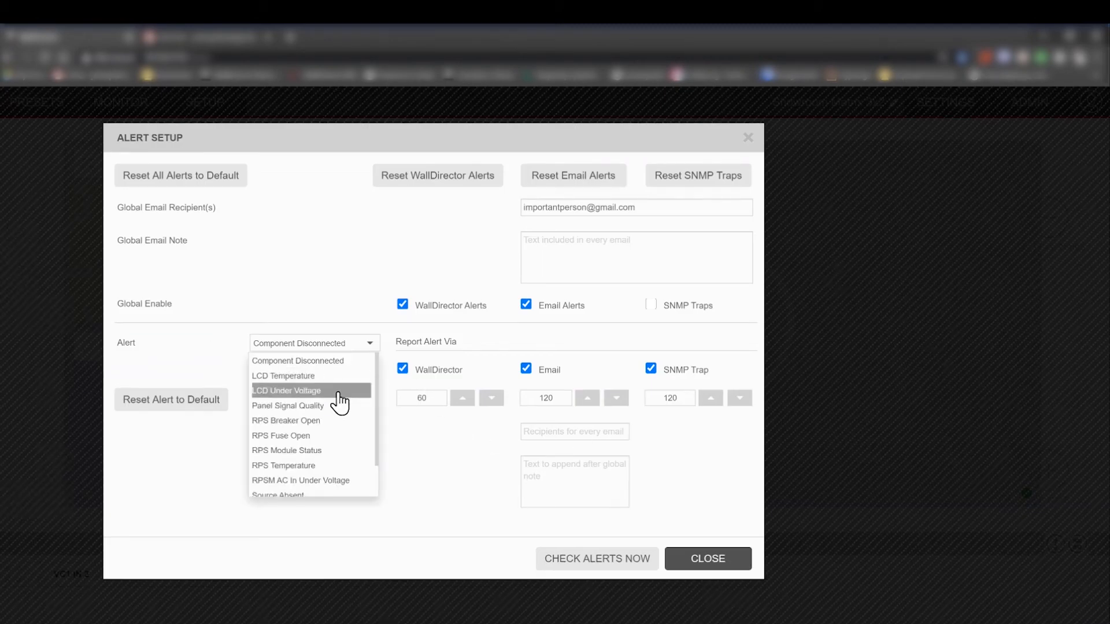
pyautogui.click(310, 495)
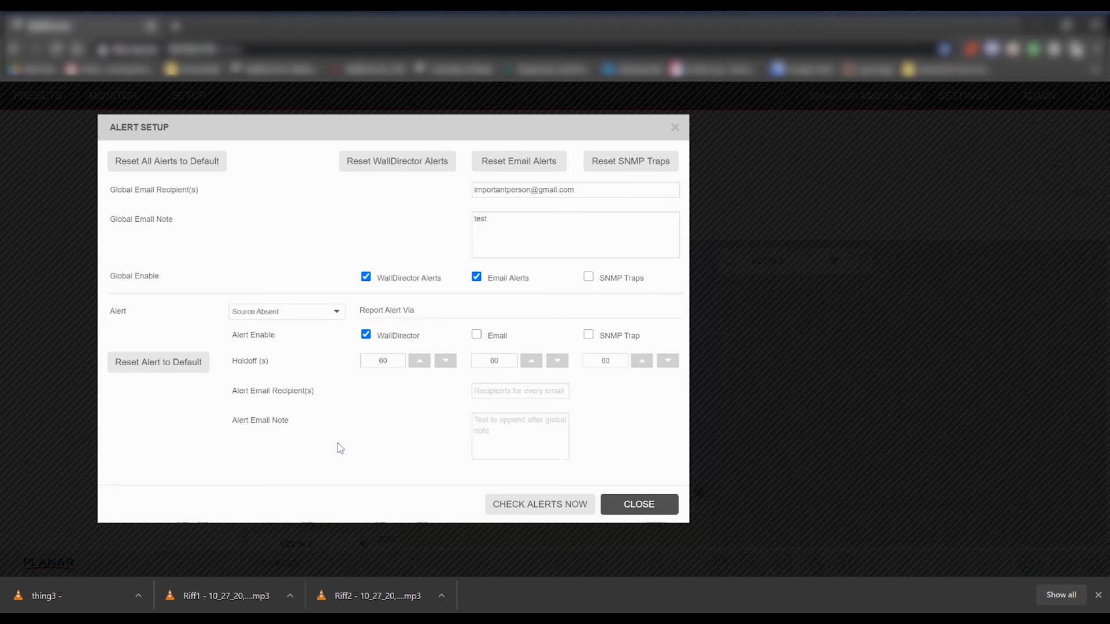
# - Keep Source Absent selected and add Email reporting alongside WallDirector
pyautogui.click(321, 316)
pyautogui.click(294, 414)
pyautogui.click(365, 337)
pyautogui.click(366, 337)
pyautogui.click(478, 338)
# - Set the WallDirector holdoff to 1 s and Email holdoff to 120 s, then close Alert Setup
pyautogui.click(386, 361)
pyautogui.write('1')
pyautogui.click(398, 384)
pyautogui.doubleClick(494, 361)
pyautogui.write('120')
pyautogui.click(421, 402)
pyautogui.click(618, 512)
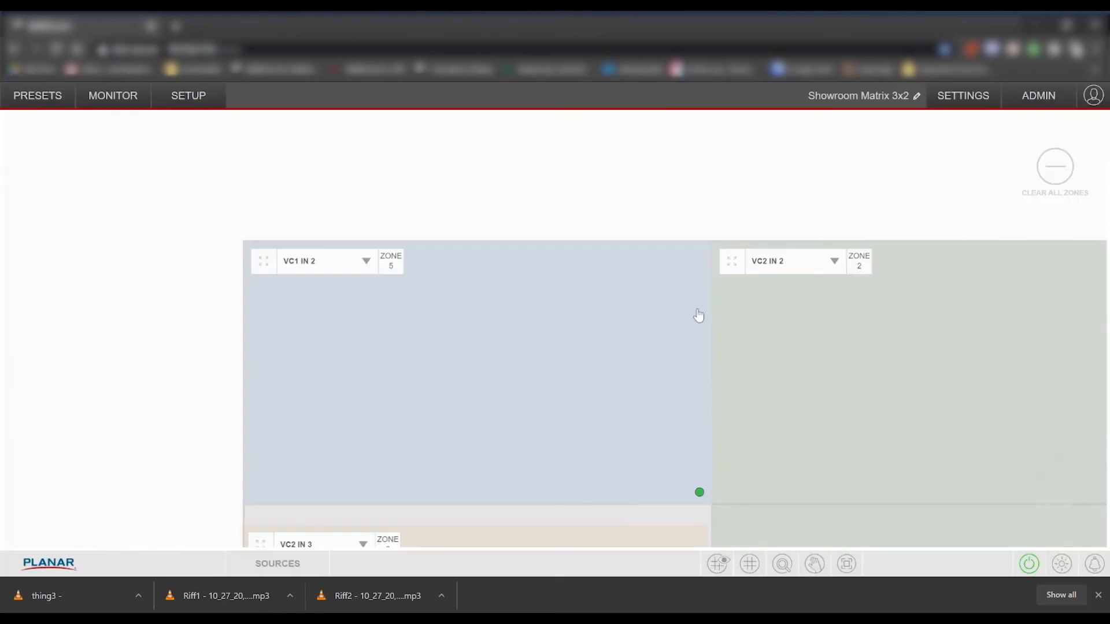
pyautogui.click(847, 565)
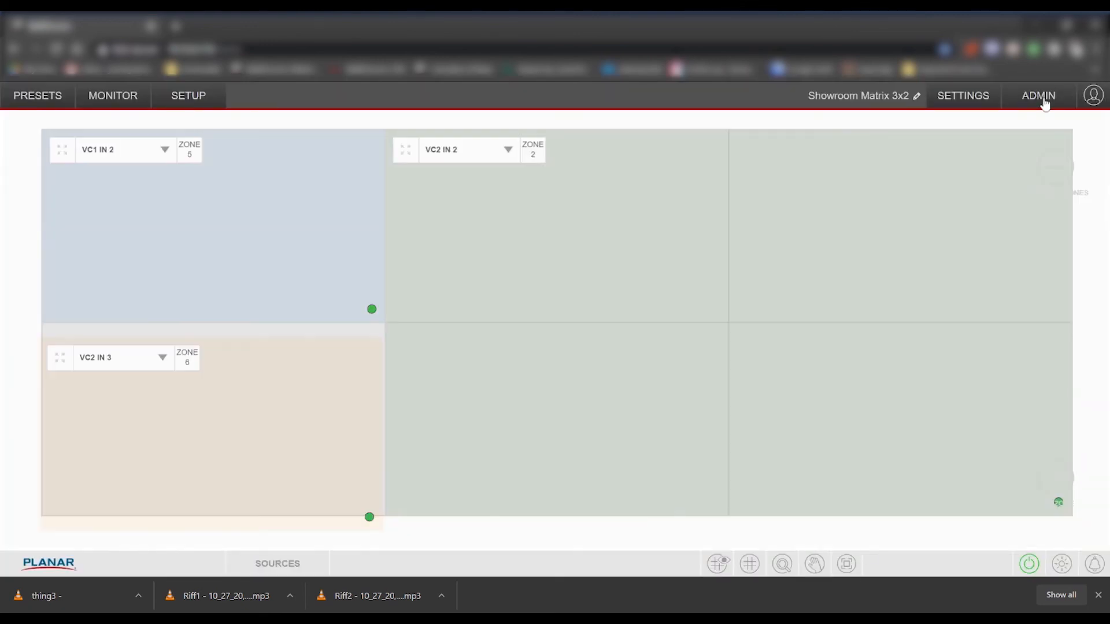
pyautogui.click(983, 92)
pyautogui.click(959, 252)
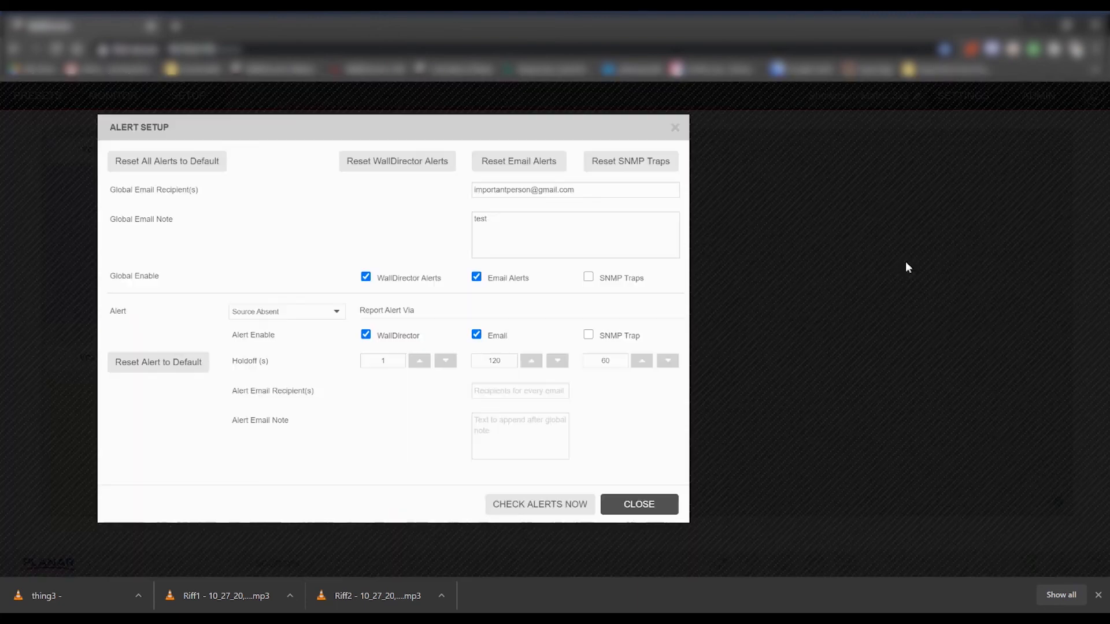
pyautogui.click(313, 319)
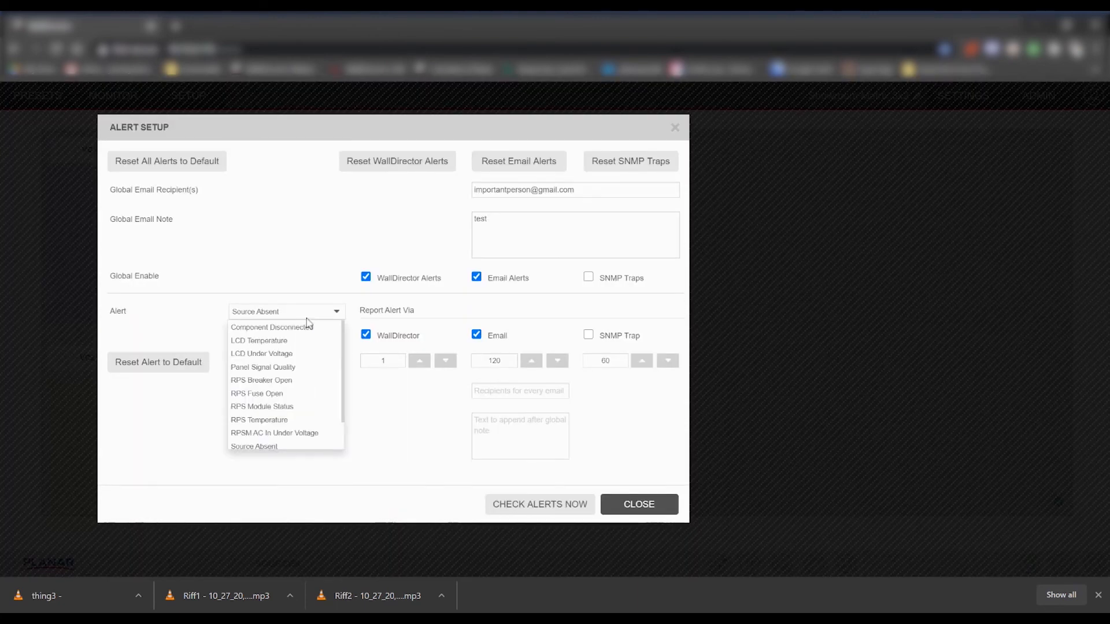